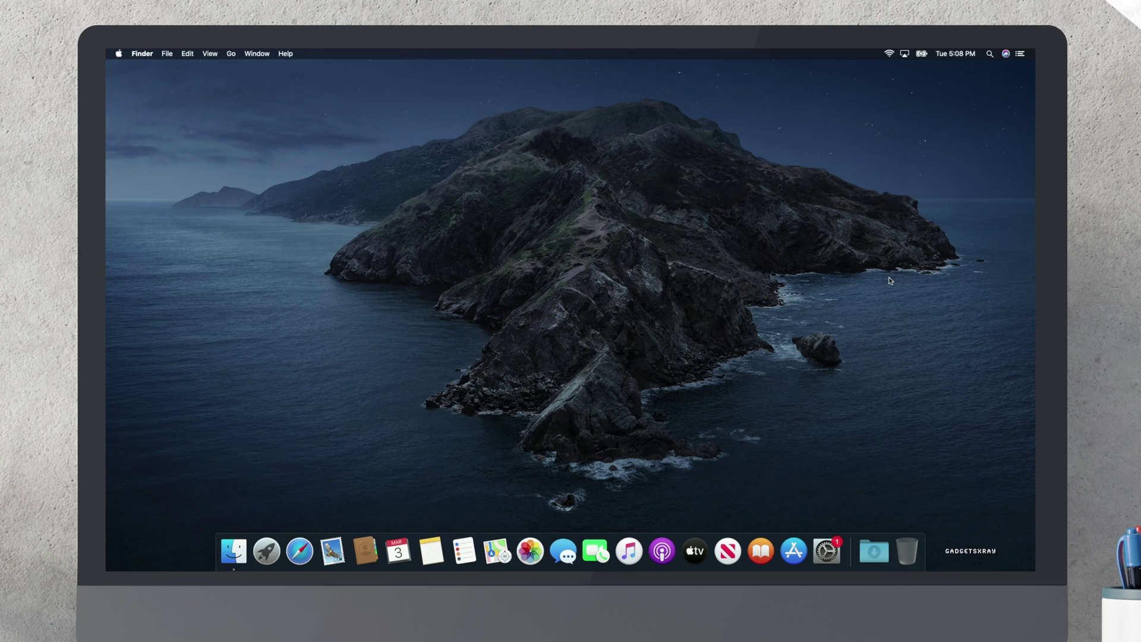
- Find 'time machine' with Spotlight and open the Time Machine backup settings
left_click(989, 54)
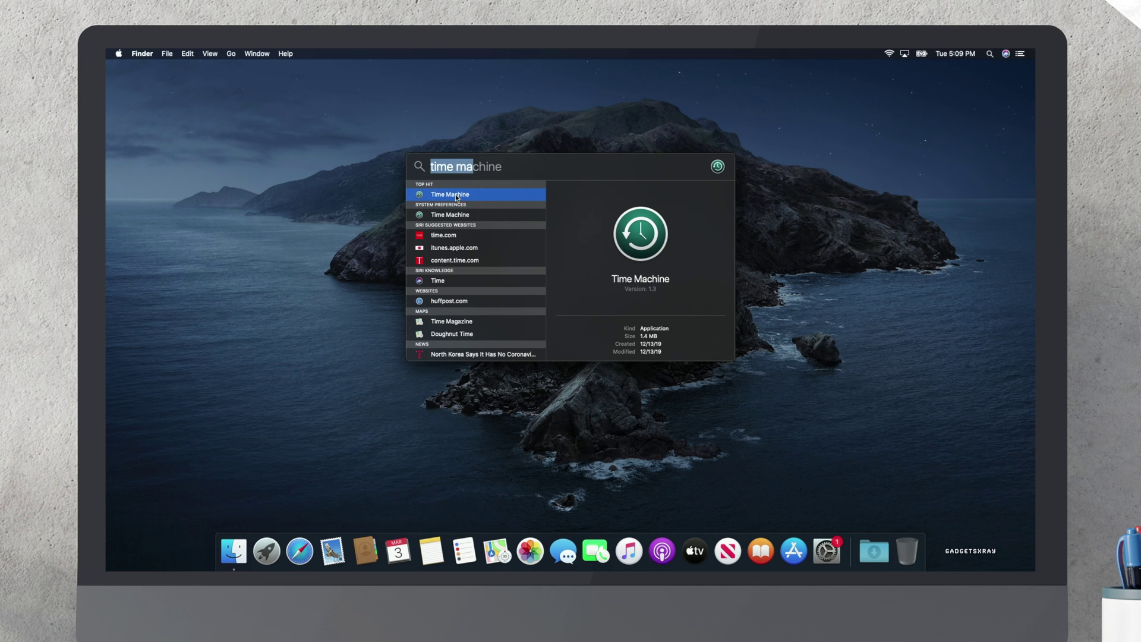
left_click(439, 217)
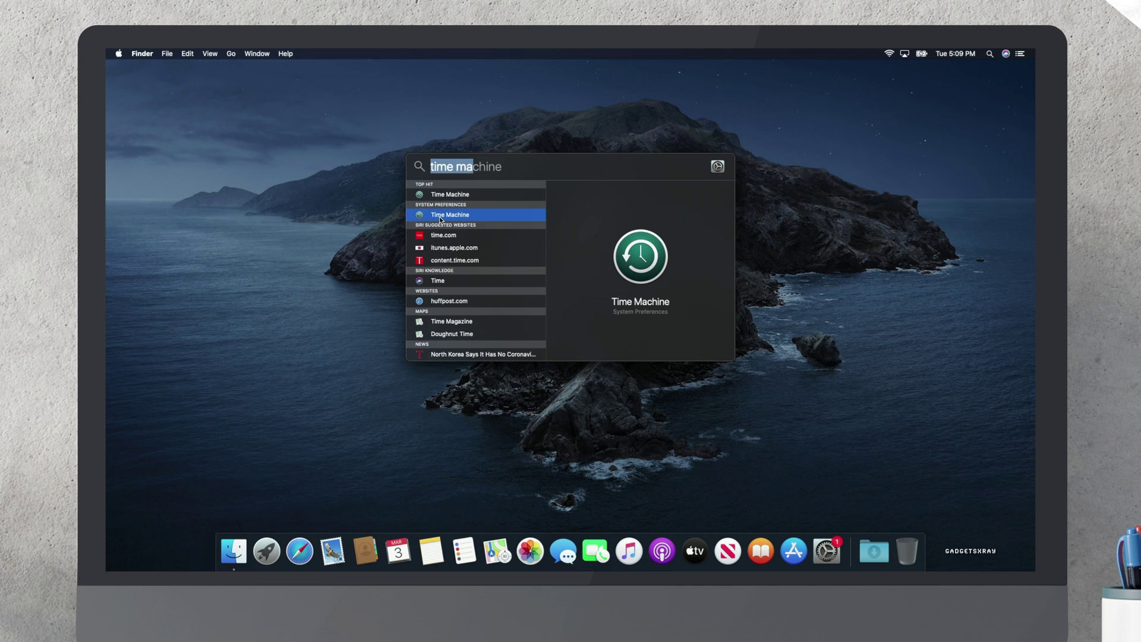
left_click(439, 217)
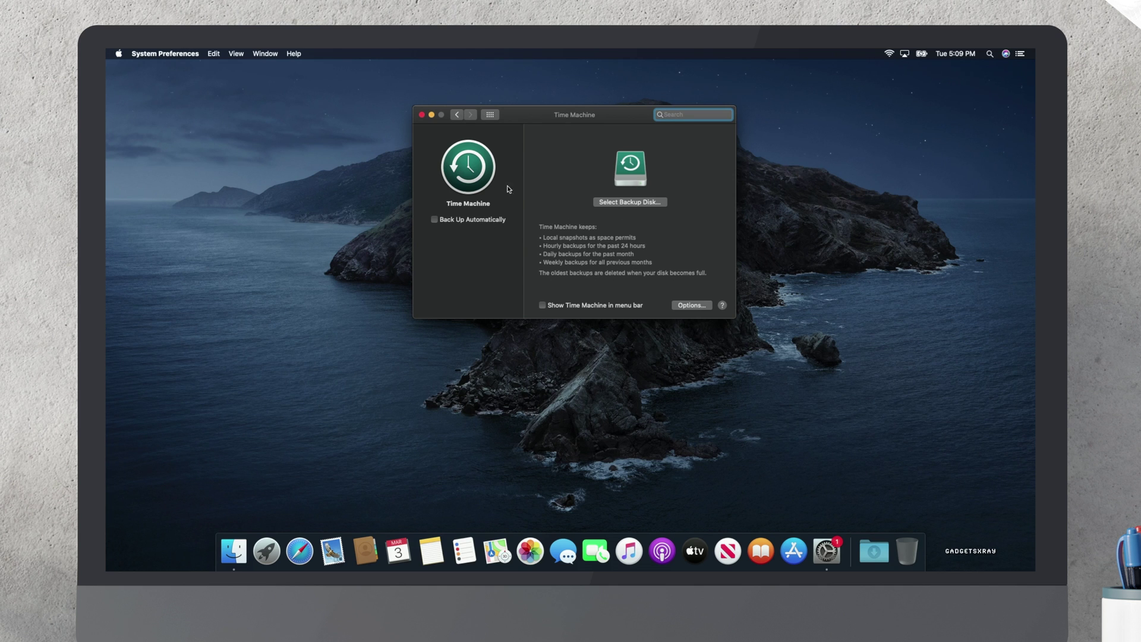
- Close Time Machine preferences and restart the Mac from the Apple menu into Recovery
left_click(423, 115)
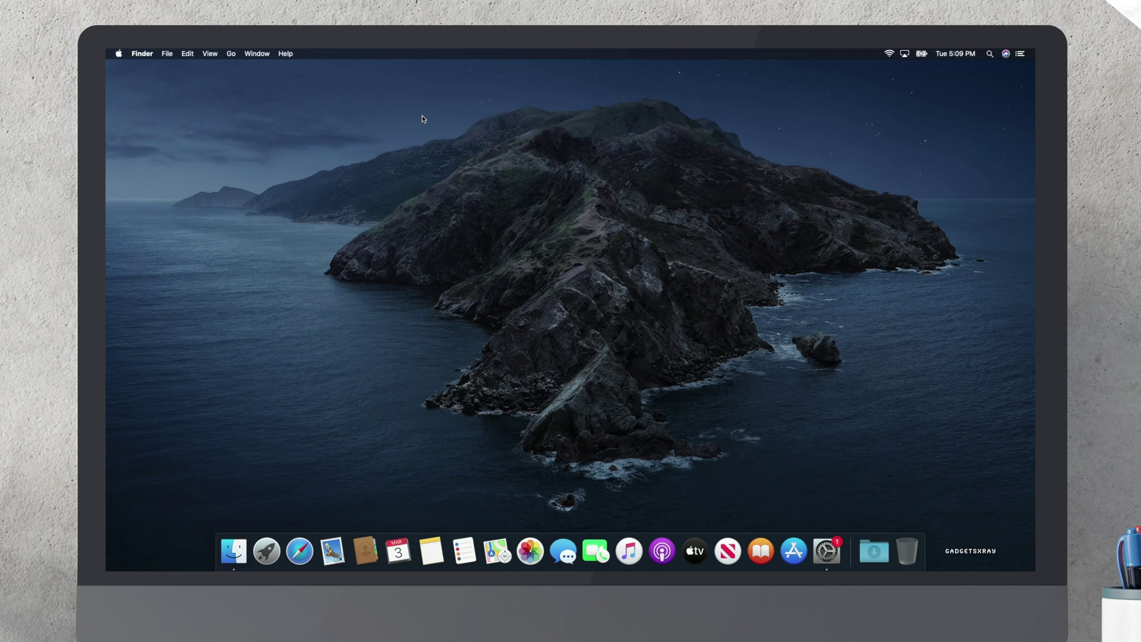
left_click(119, 55)
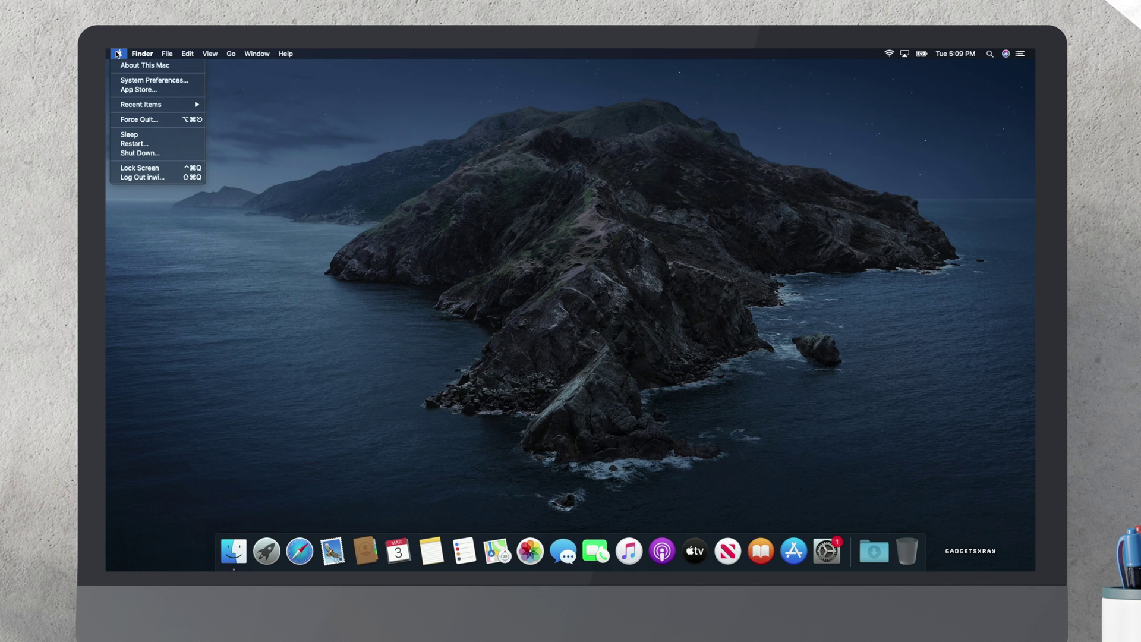
left_click(150, 144)
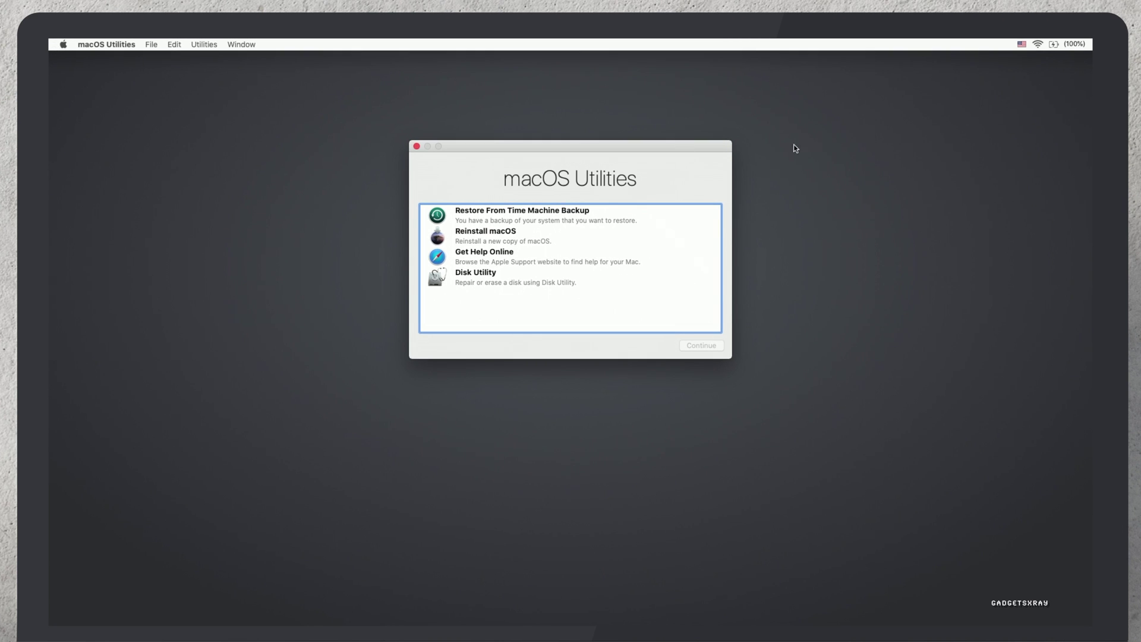
- Check the available Wi-Fi networks, then launch Disk Utility from macOS Utilities
left_click(1039, 42)
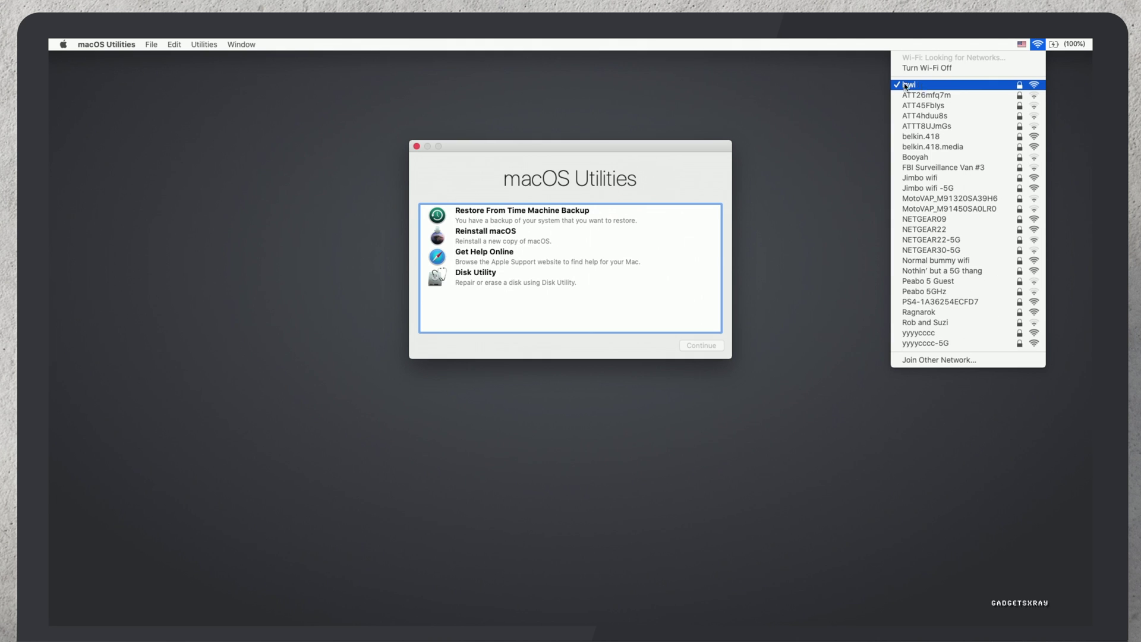
left_click(860, 81)
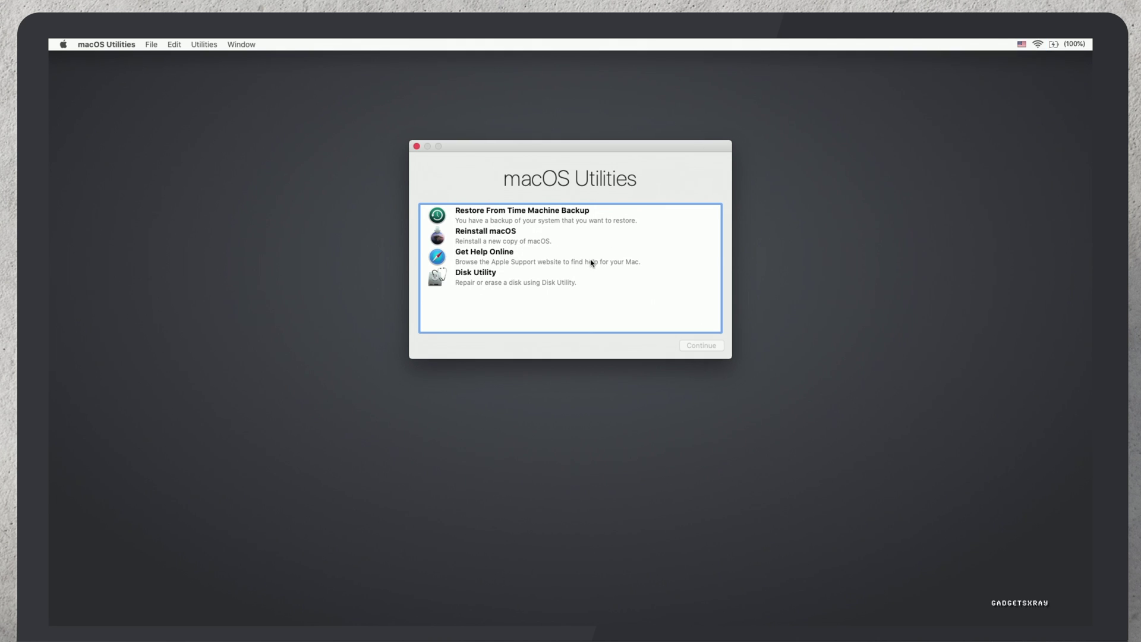
left_click(517, 284)
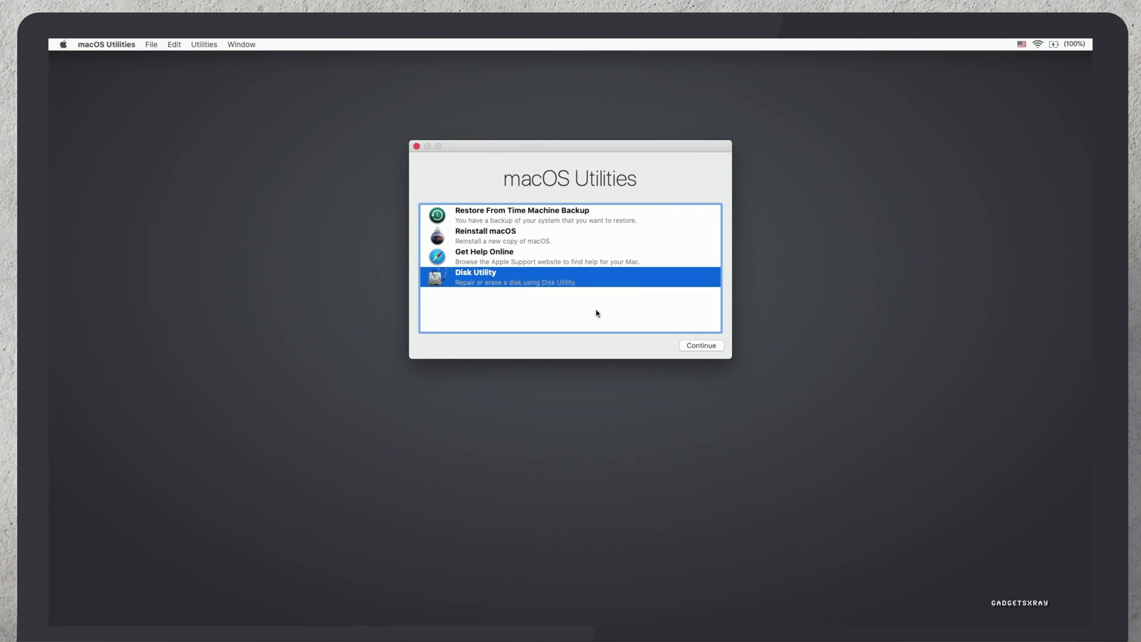
left_click(700, 346)
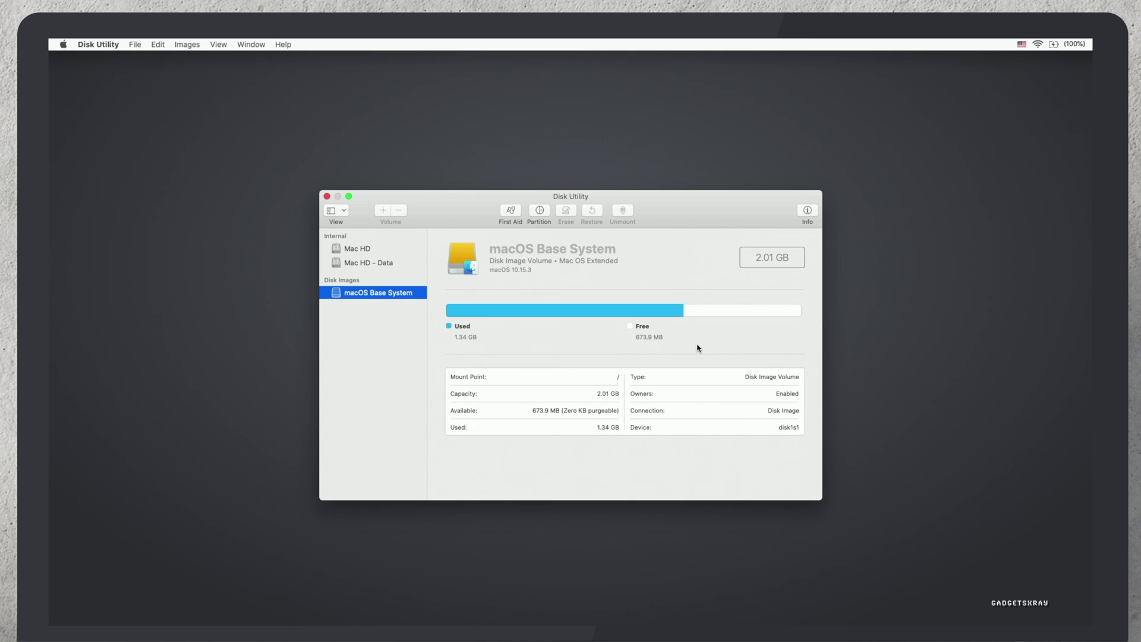
- Select Mac HD - Data, remove it with the Volume minus button, and confirm the deletion
left_click(380, 264)
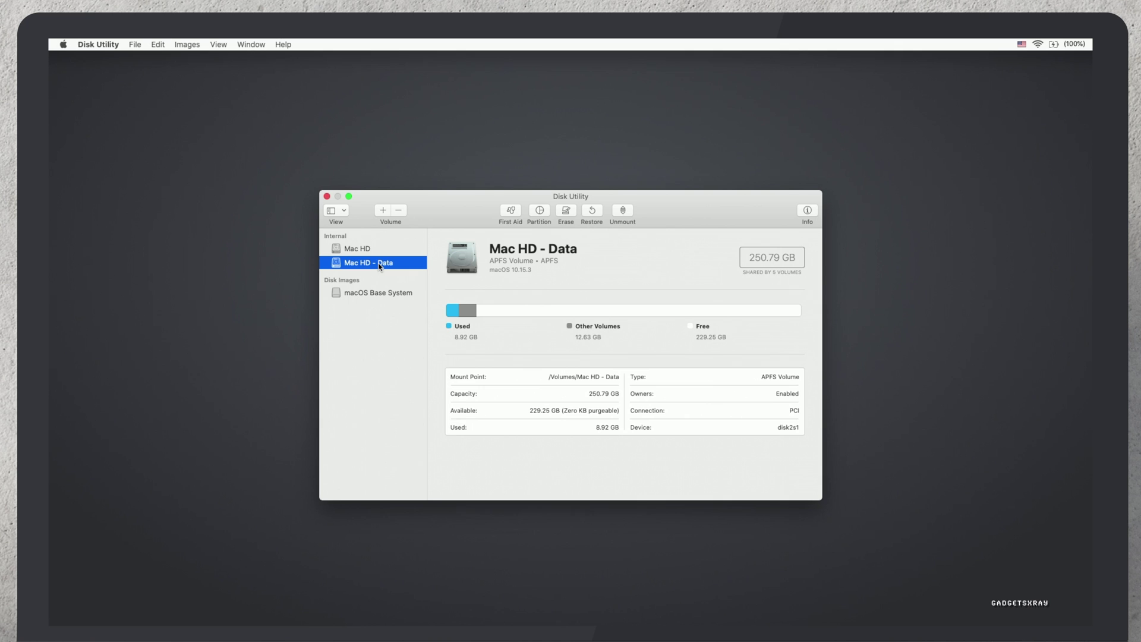
left_click(397, 212)
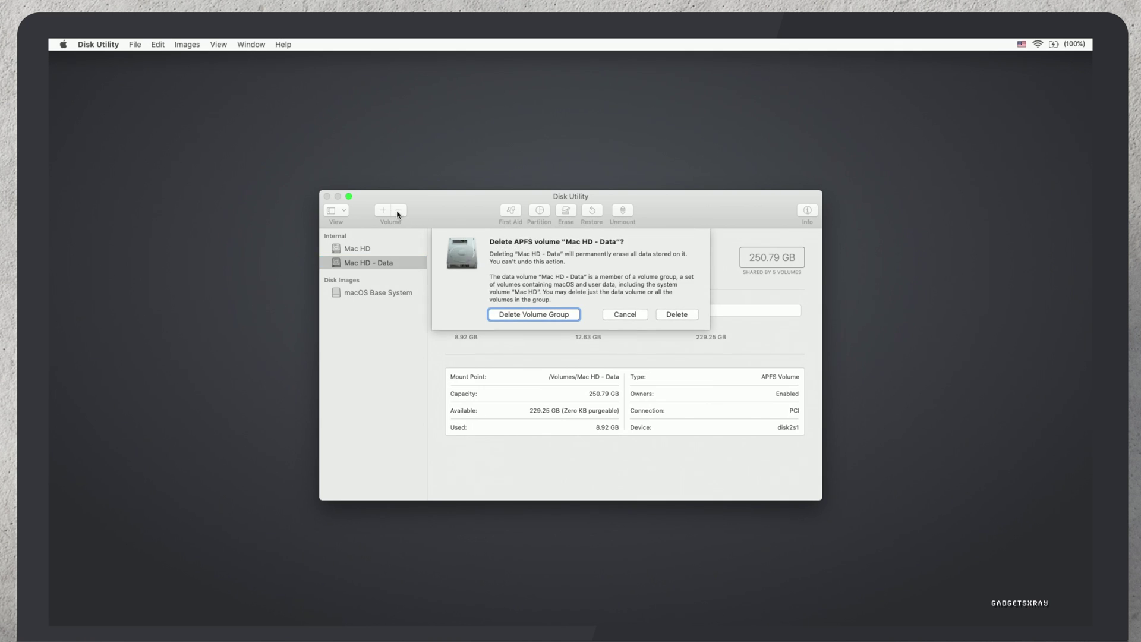
left_click(675, 315)
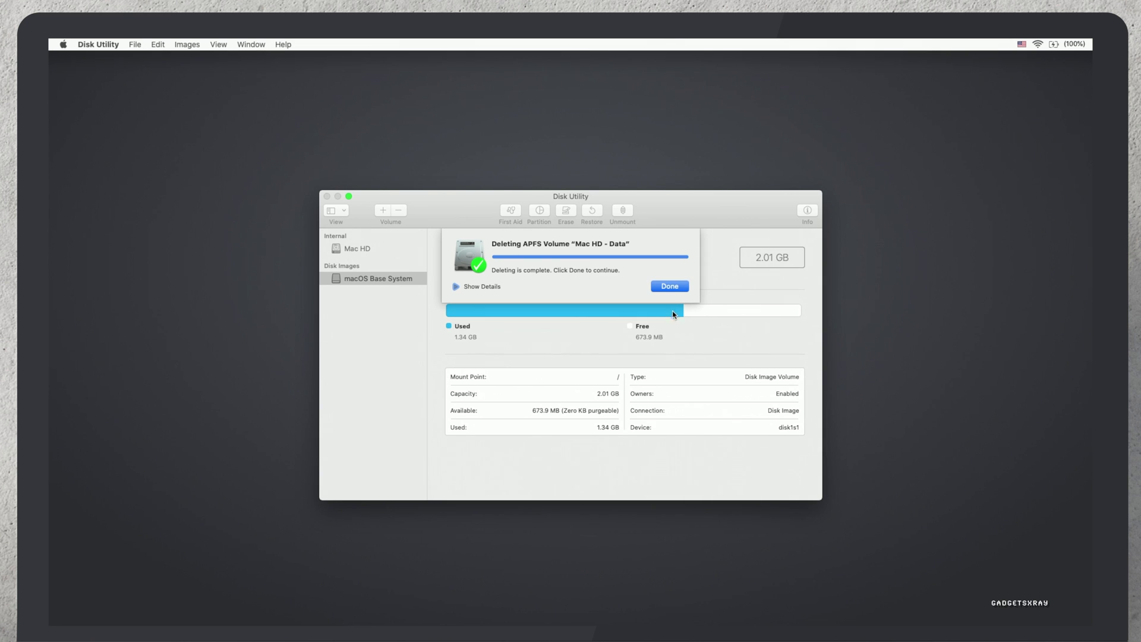
left_click(670, 287)
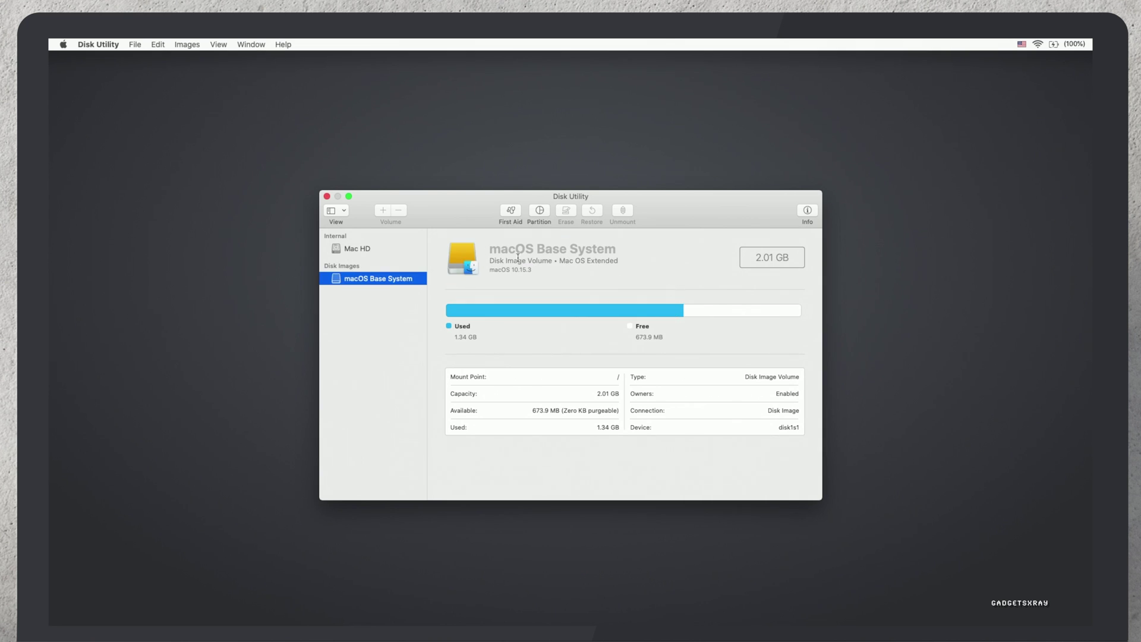
- Erase Mac HD as APFS, keeping the name Mac HD, and dismiss the completion message
left_click(369, 251)
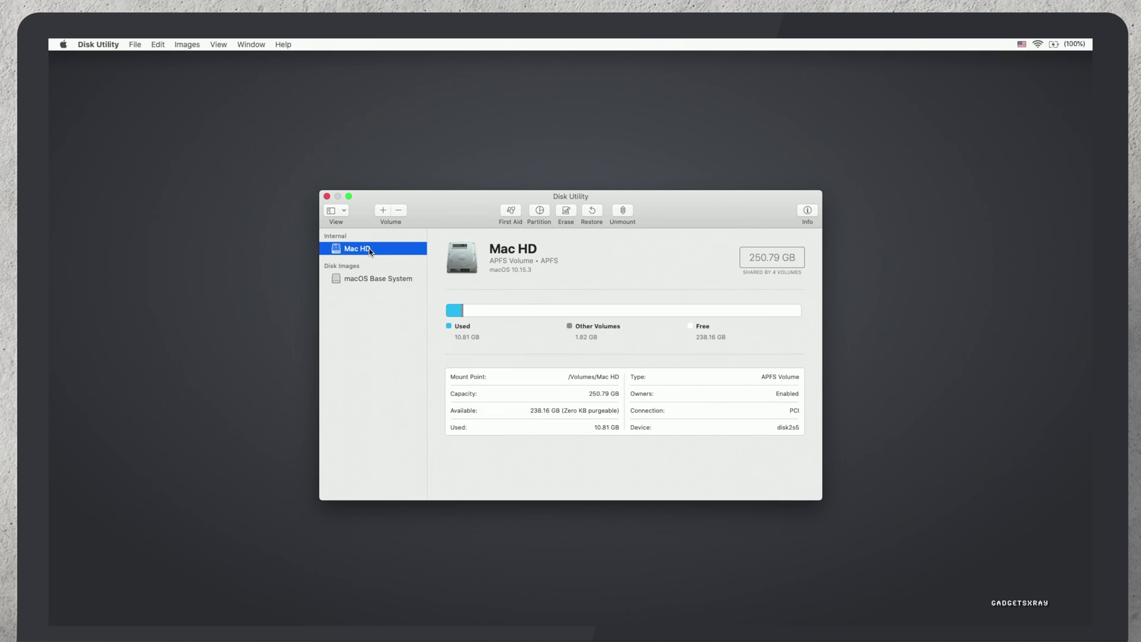
left_click(567, 214)
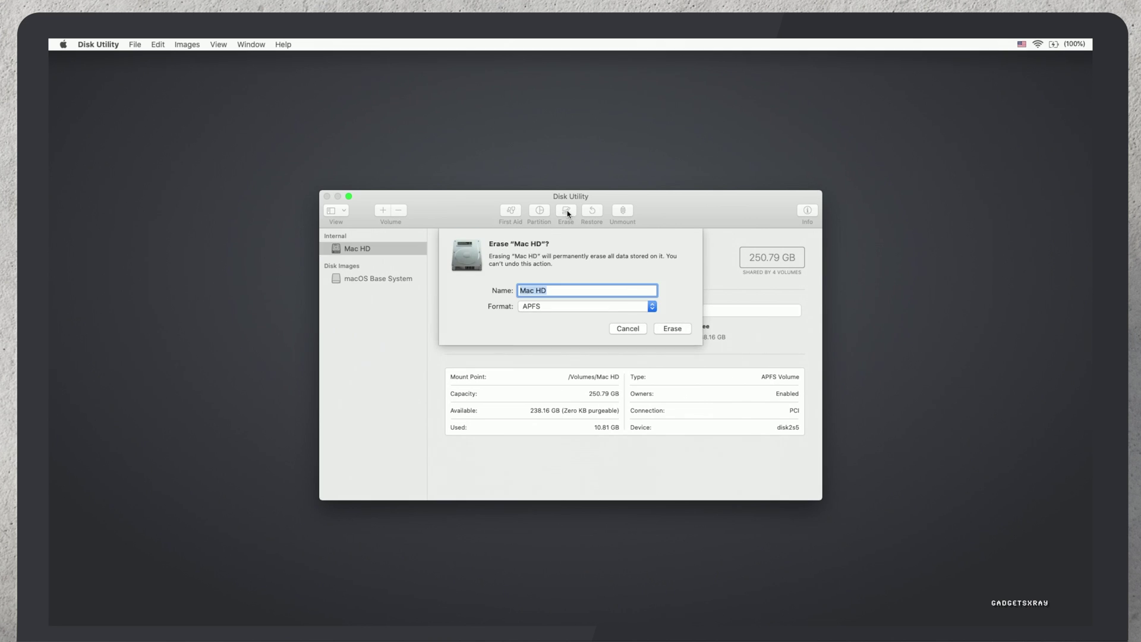
left_click(673, 330)
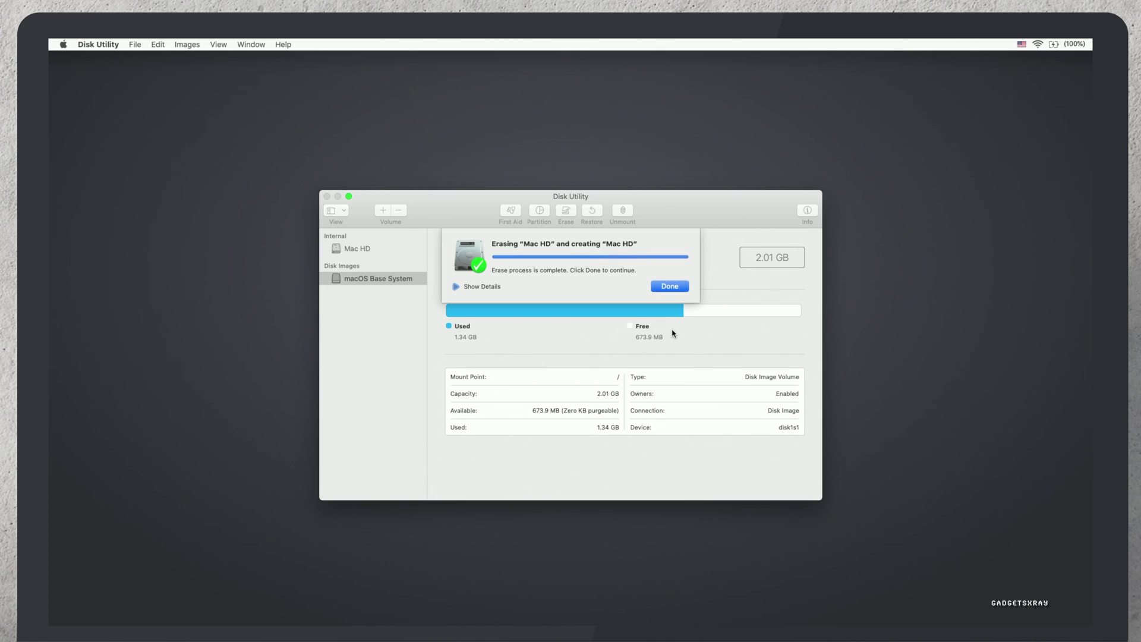
left_click(671, 286)
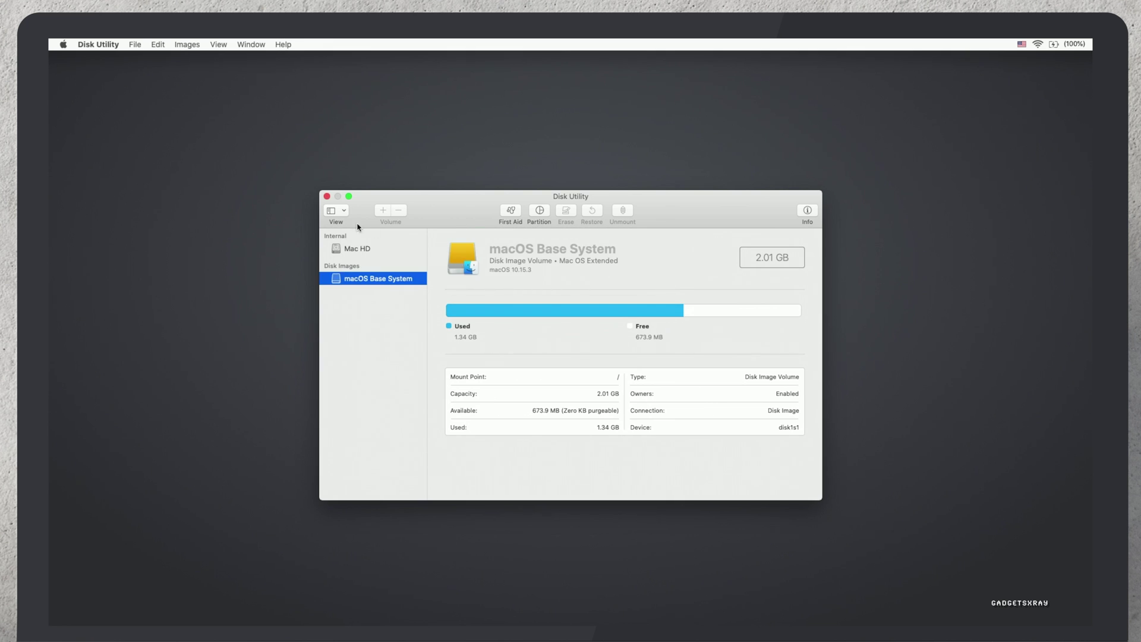
- Quit Disk Utility and launch Reinstall macOS from macOS Utilities
left_click(327, 196)
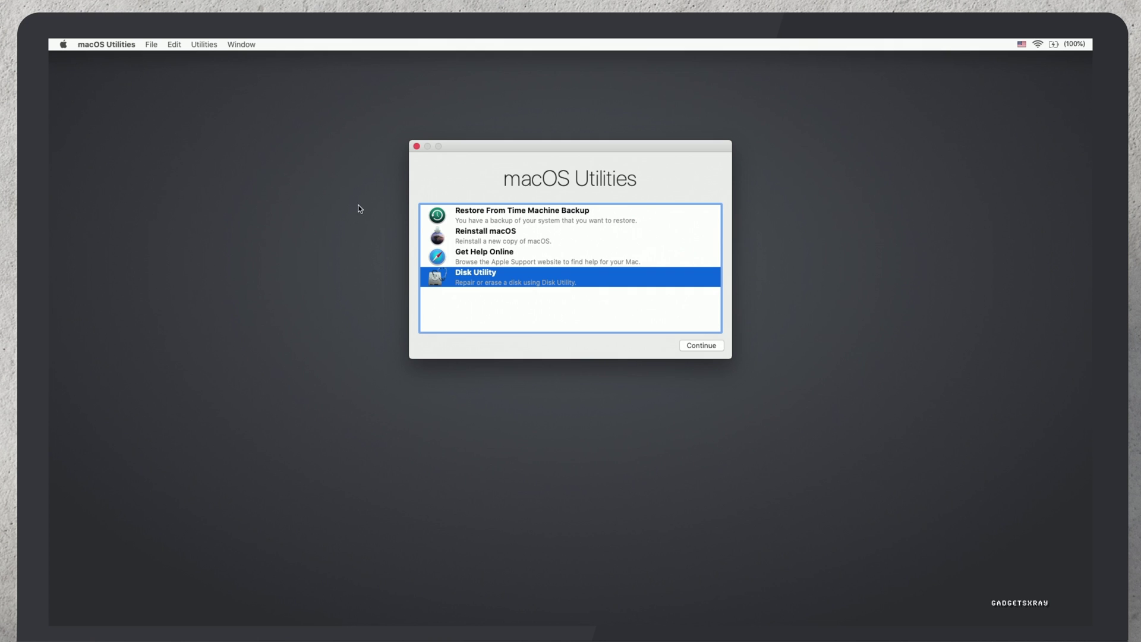
left_click(471, 237)
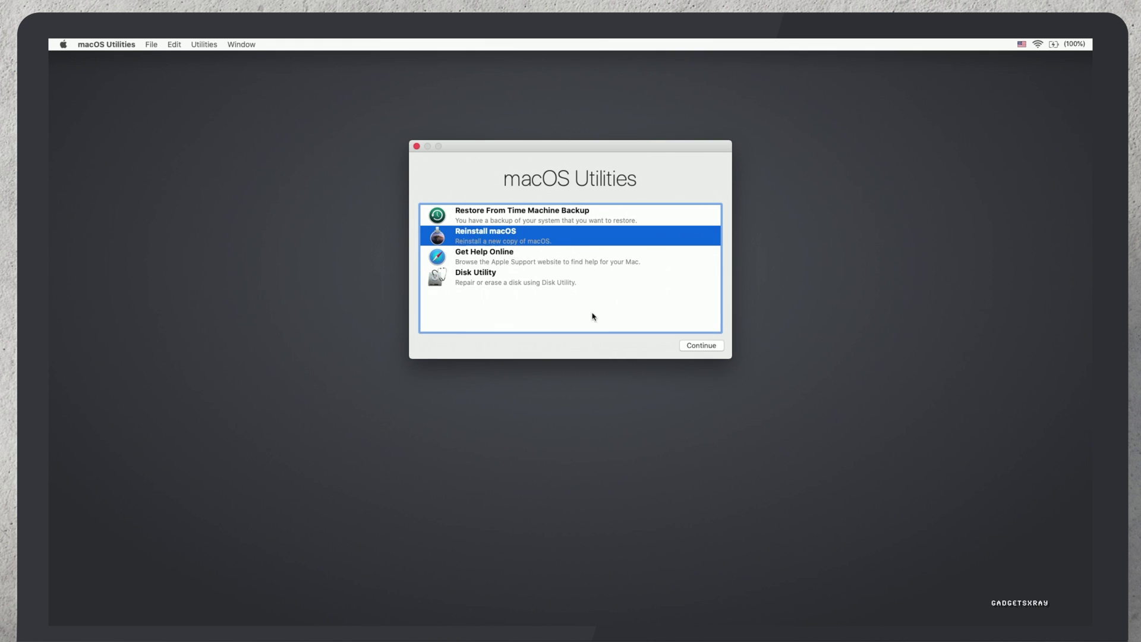
left_click(700, 347)
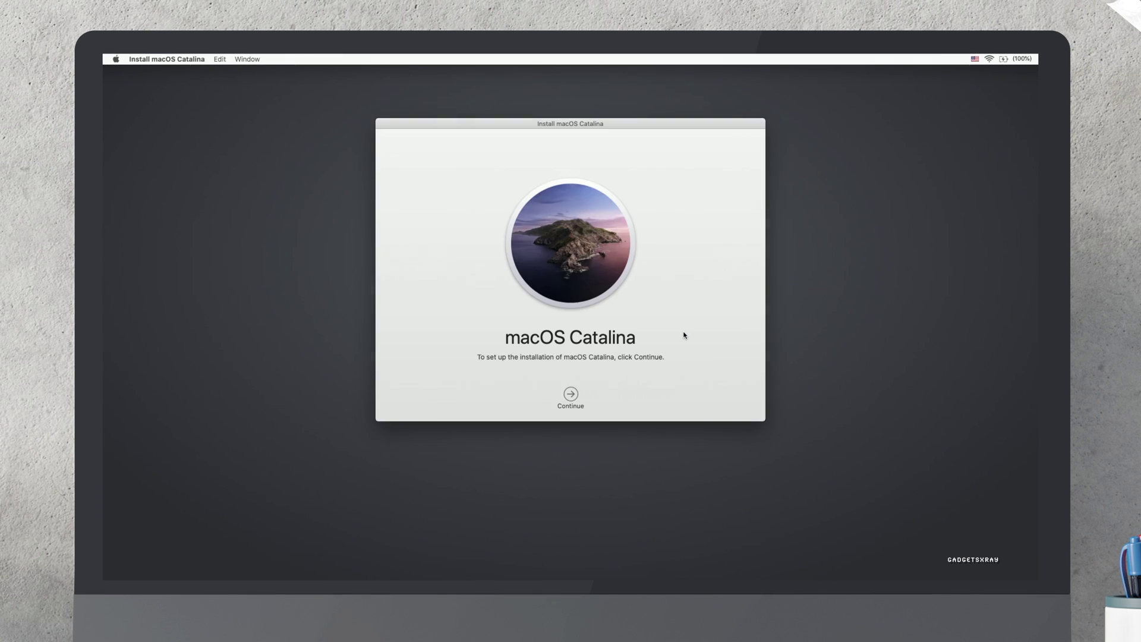
- Agree to the Catalina license and install macOS onto the Mac HD disk
left_click(568, 398)
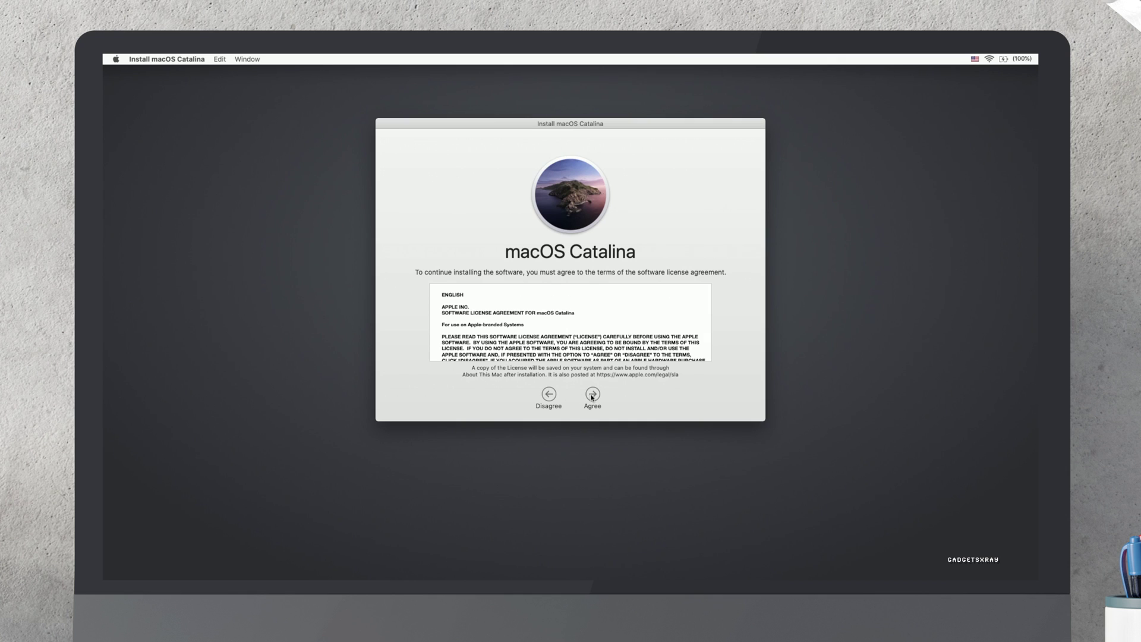
left_click(592, 396)
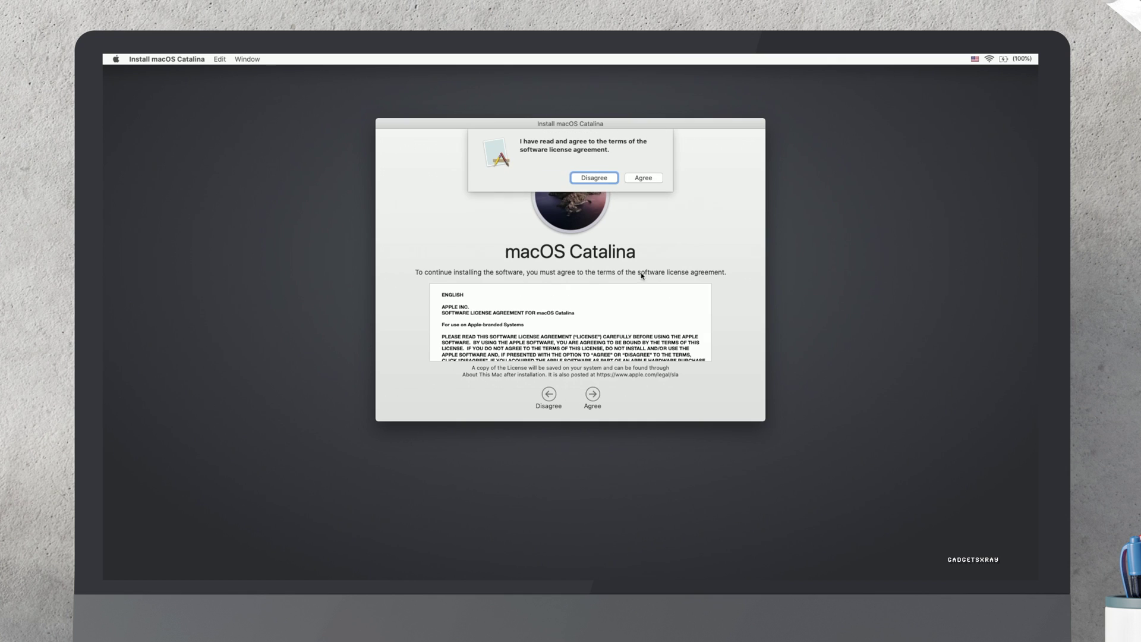
left_click(644, 179)
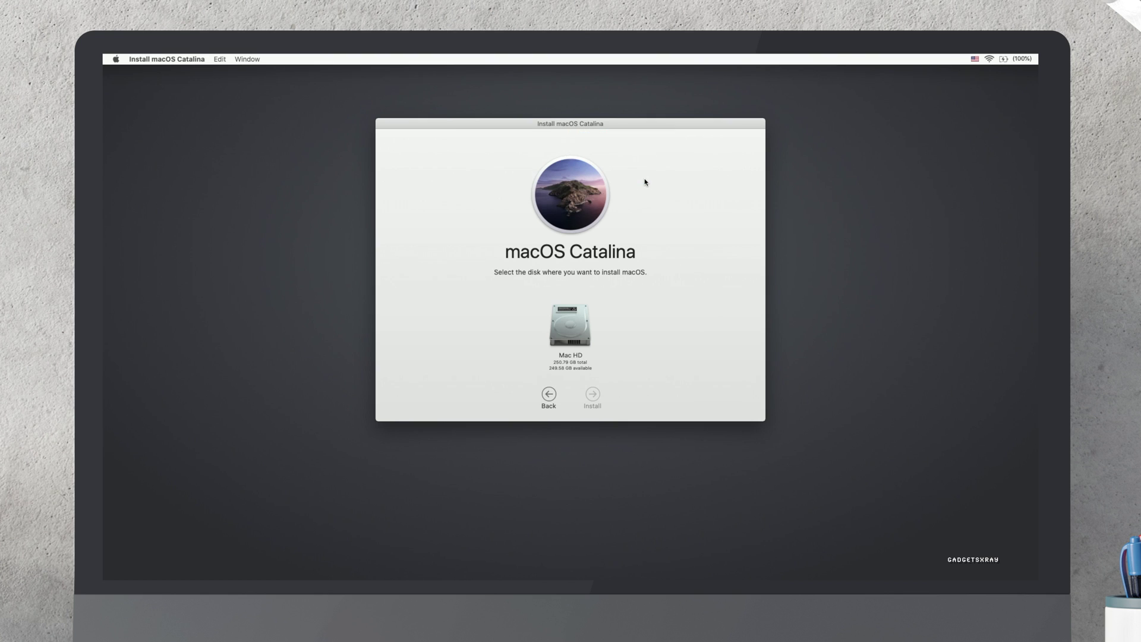
left_click(578, 315)
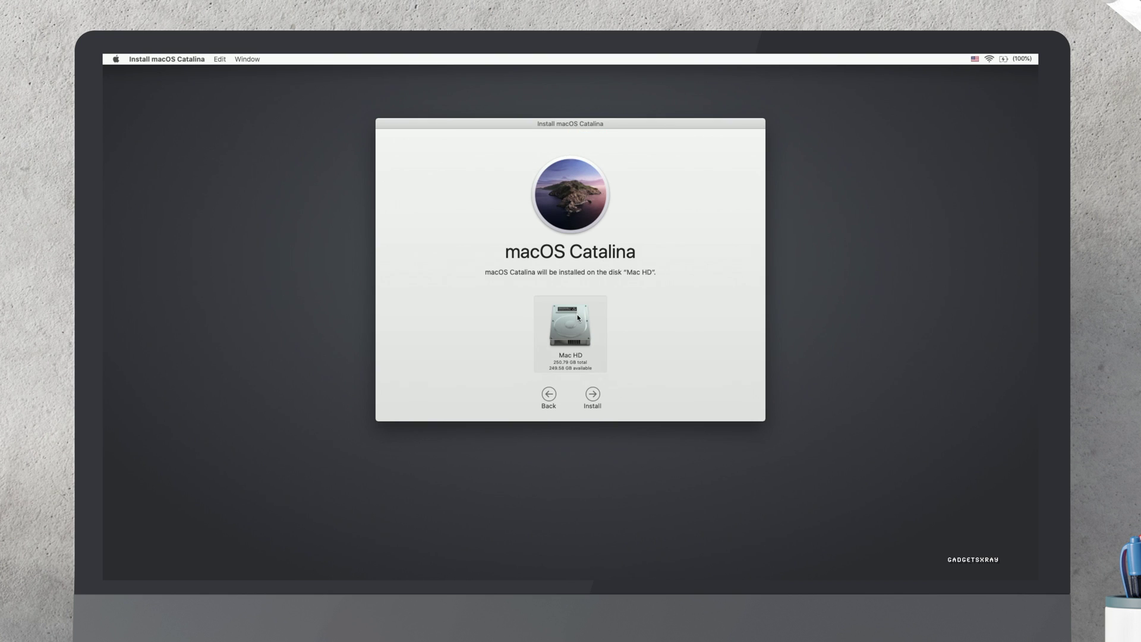
left_click(595, 402)
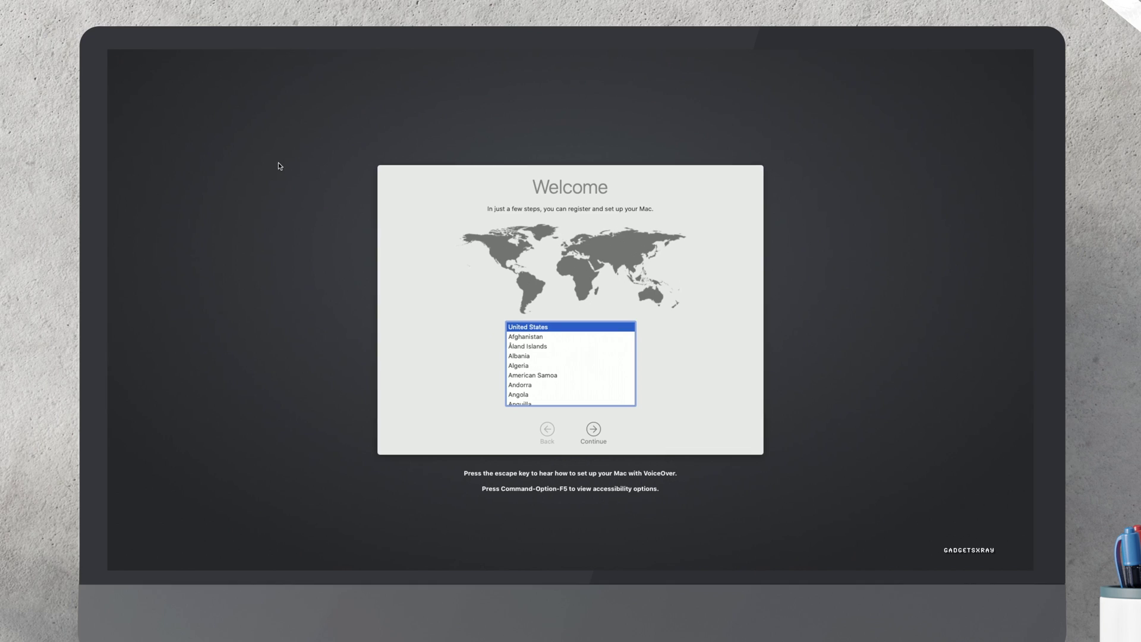
- Keep United States on the Welcome screen and continue through Data & Privacy
left_click(599, 436)
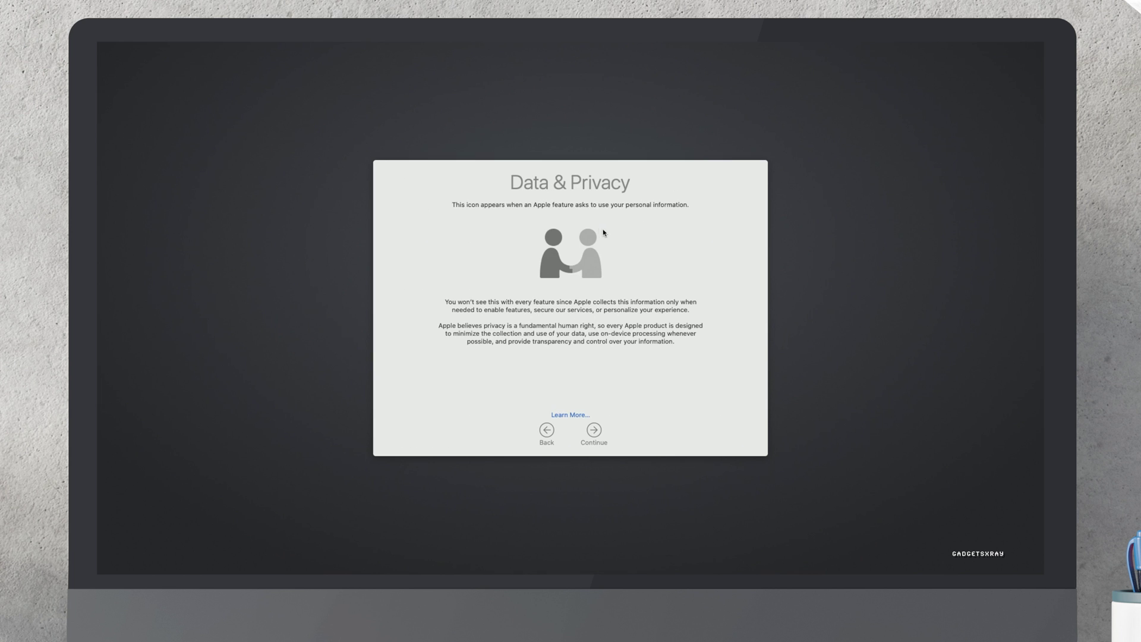
left_click(593, 436)
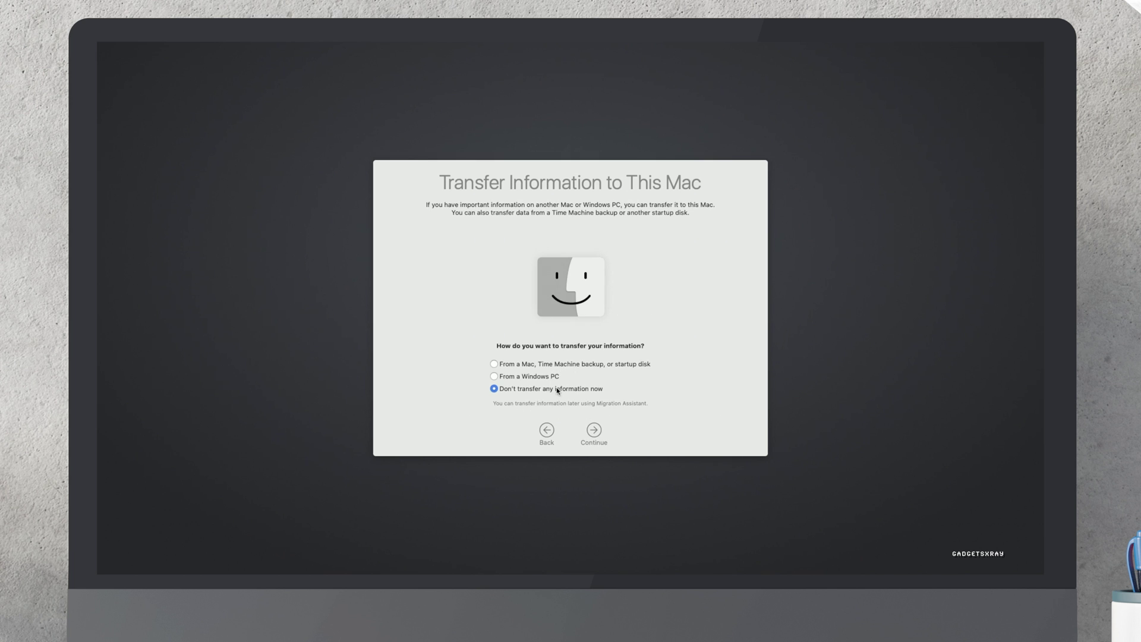
- Choose no information transfer, skip Apple ID sign-in, and agree to the macOS license
left_click(597, 431)
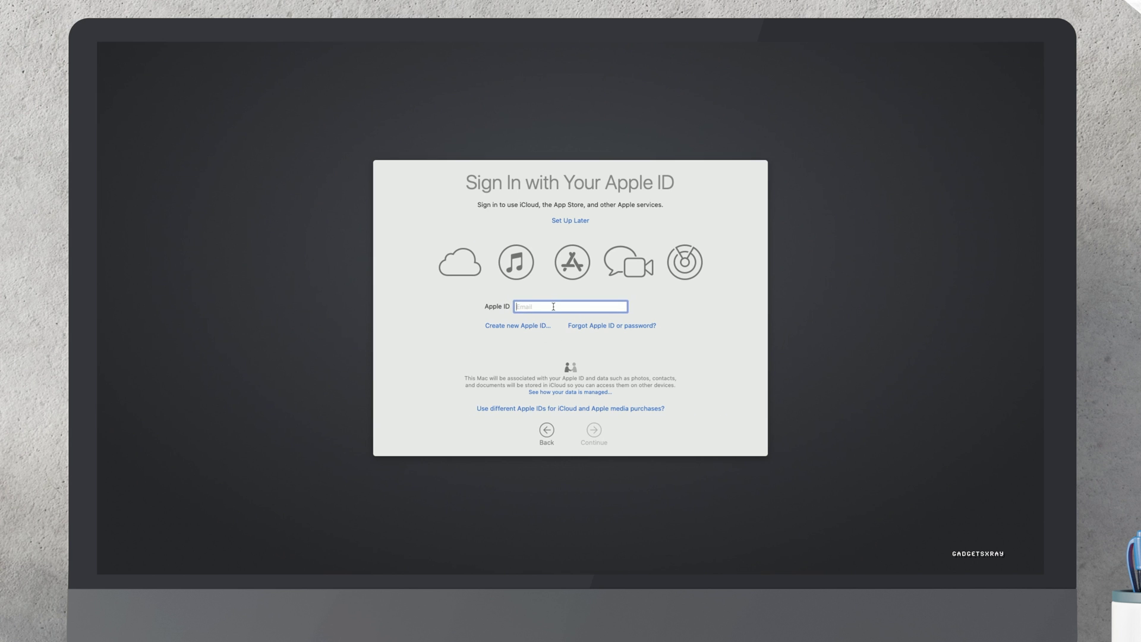
left_click(577, 227)
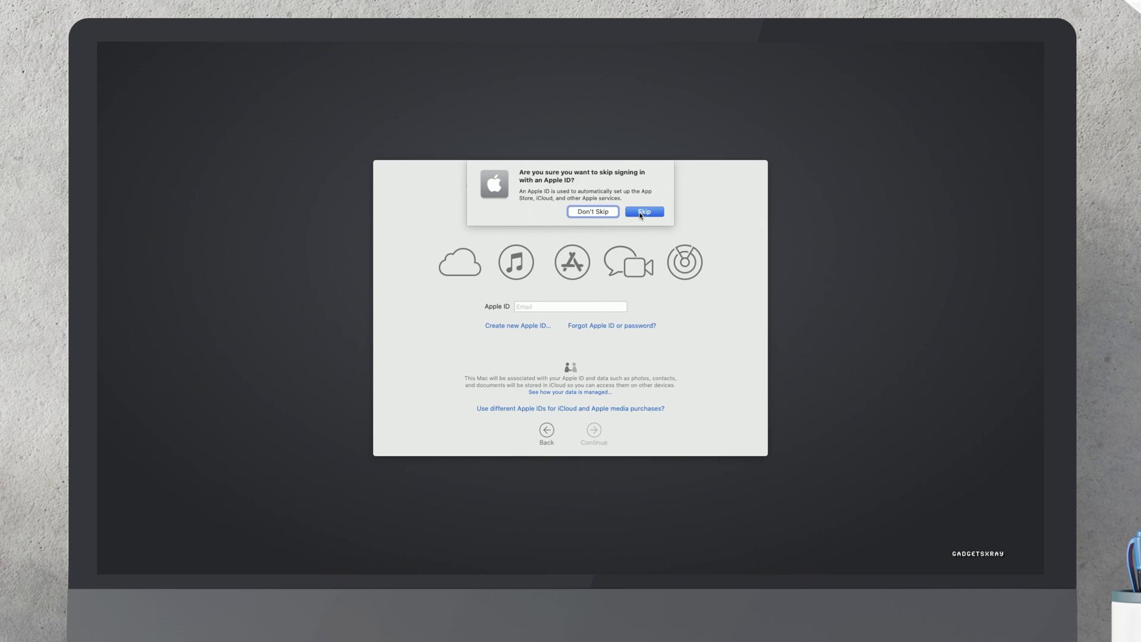
left_click(640, 216)
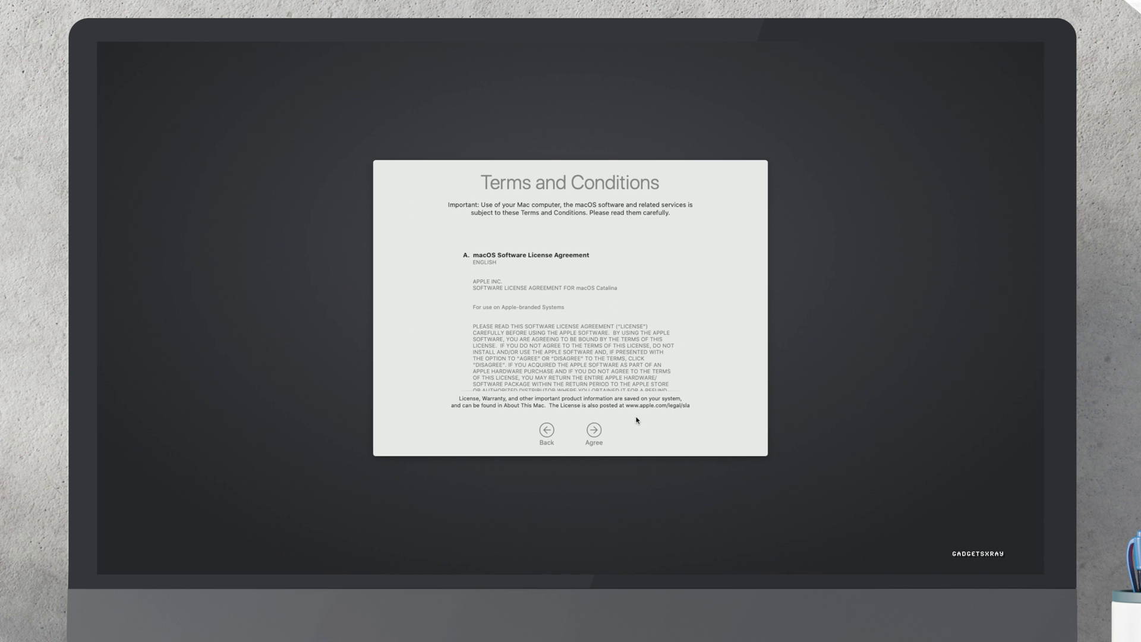
left_click(596, 433)
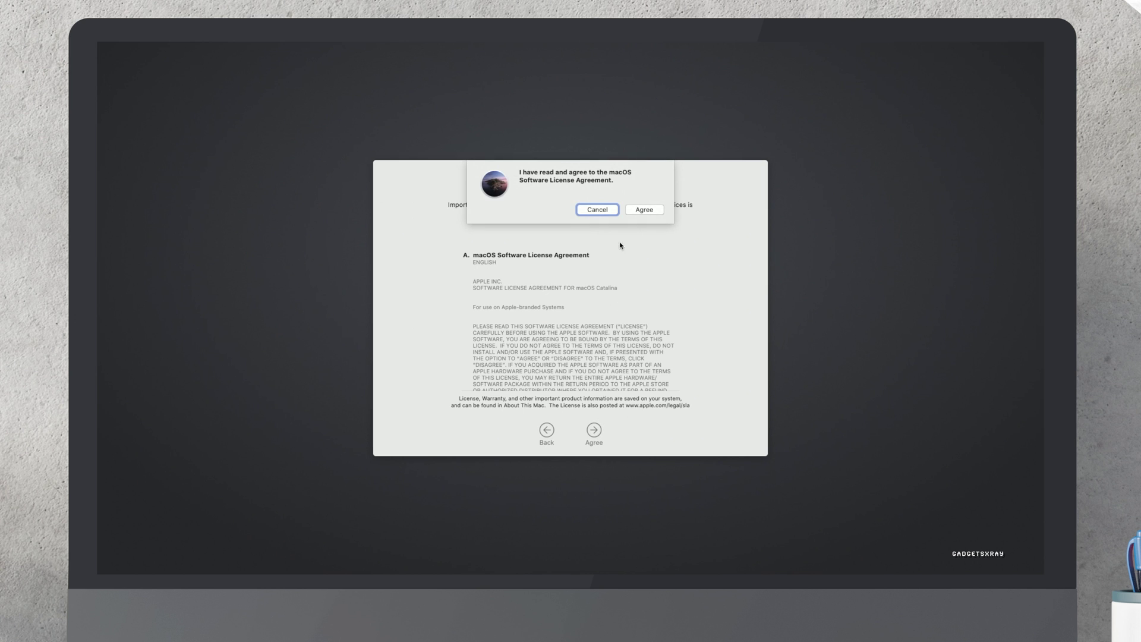
left_click(637, 209)
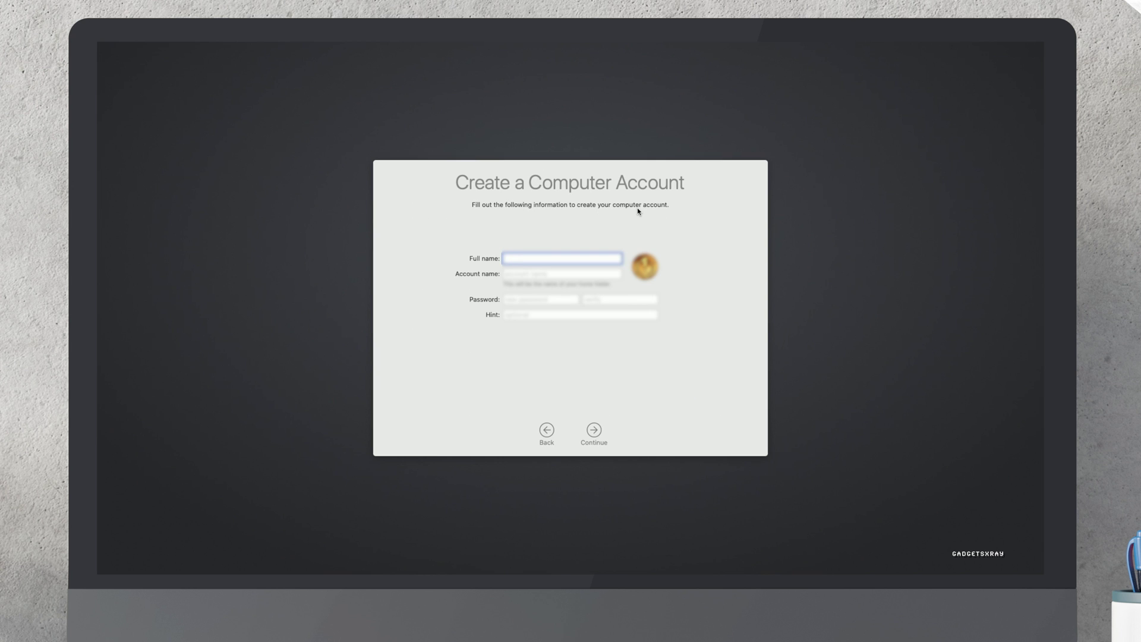
type("Ang")
type(" B")
- Replace the auto-filled account name, enter and verify the password, and create the account
left_click(525, 274)
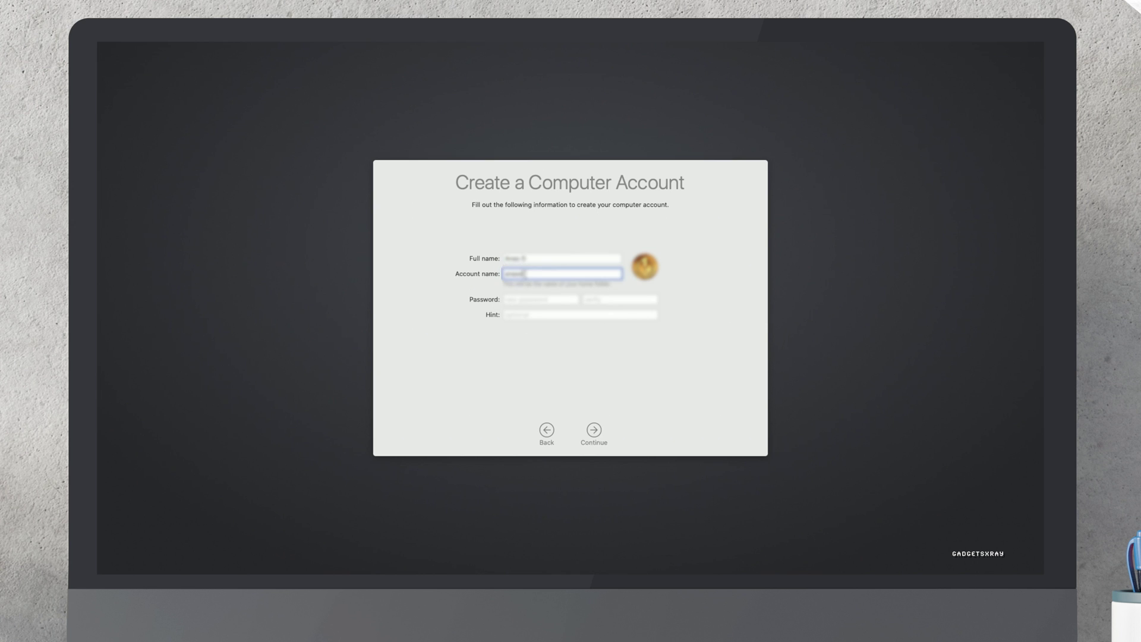
key("BackSpace")
key("BackSpace")
key("BackSpace")
type("mad")
type("ar")
left_click(553, 300)
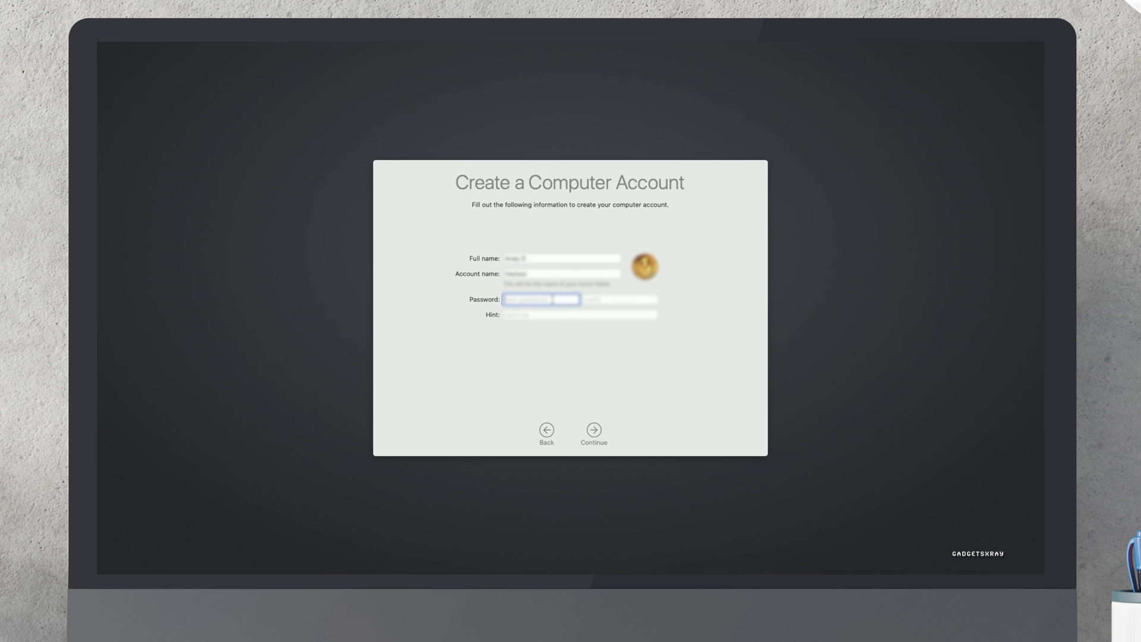
type("pass")
type("word")
left_click(589, 300)
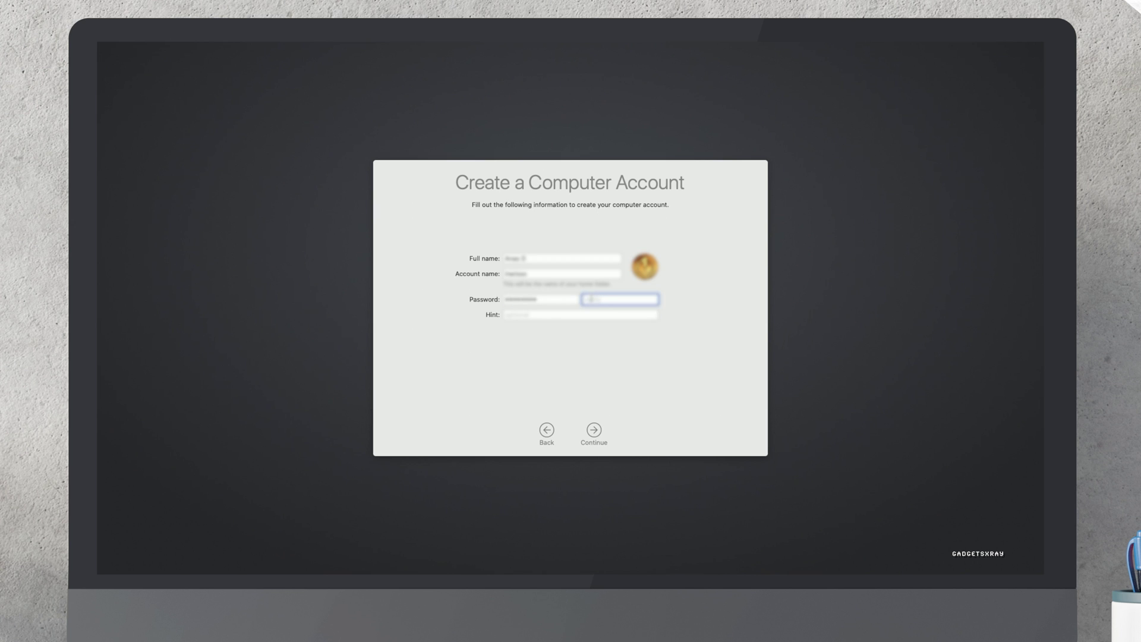
type("passwo")
type("rd")
left_click(591, 435)
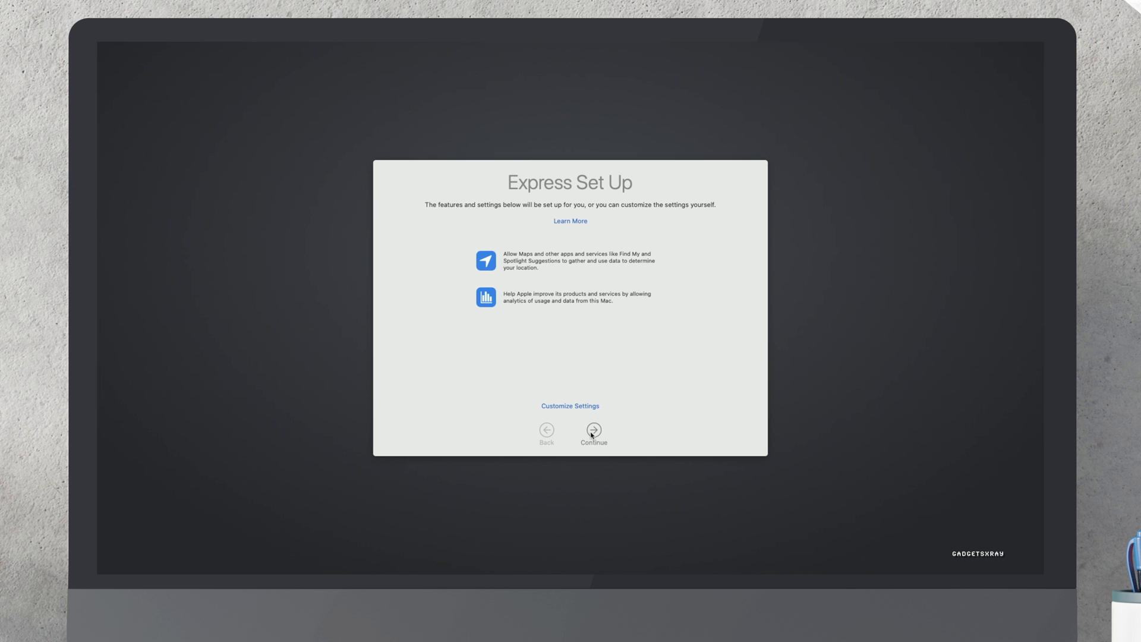
- Accept express setup, leave analytics sharing off, and skip past Screen Time
left_click(593, 431)
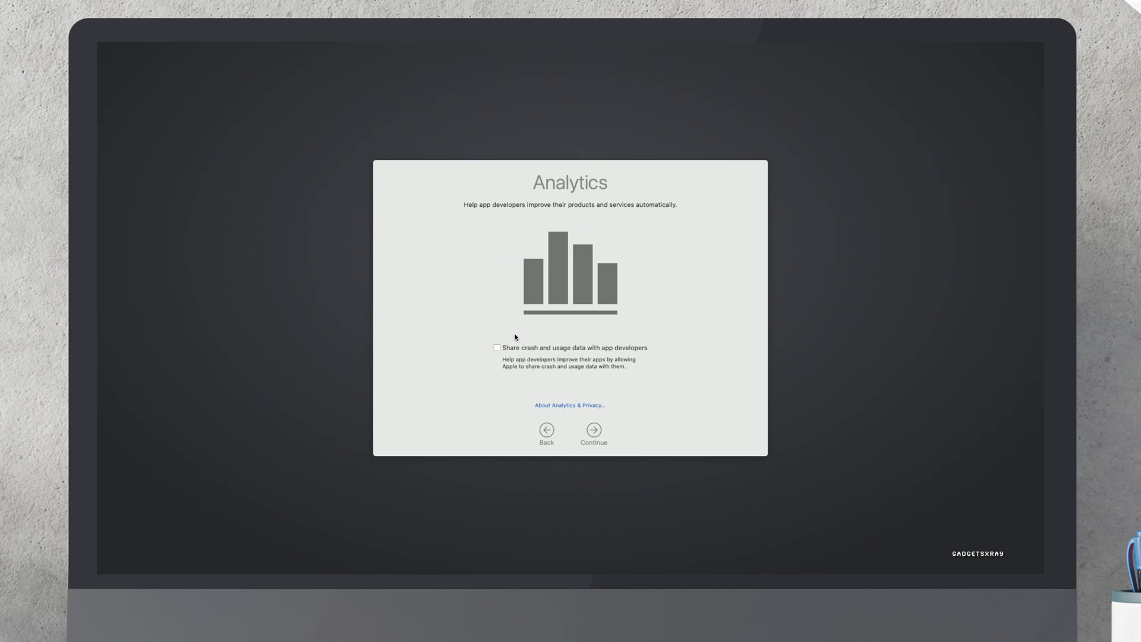
left_click(596, 433)
left_click(596, 433)
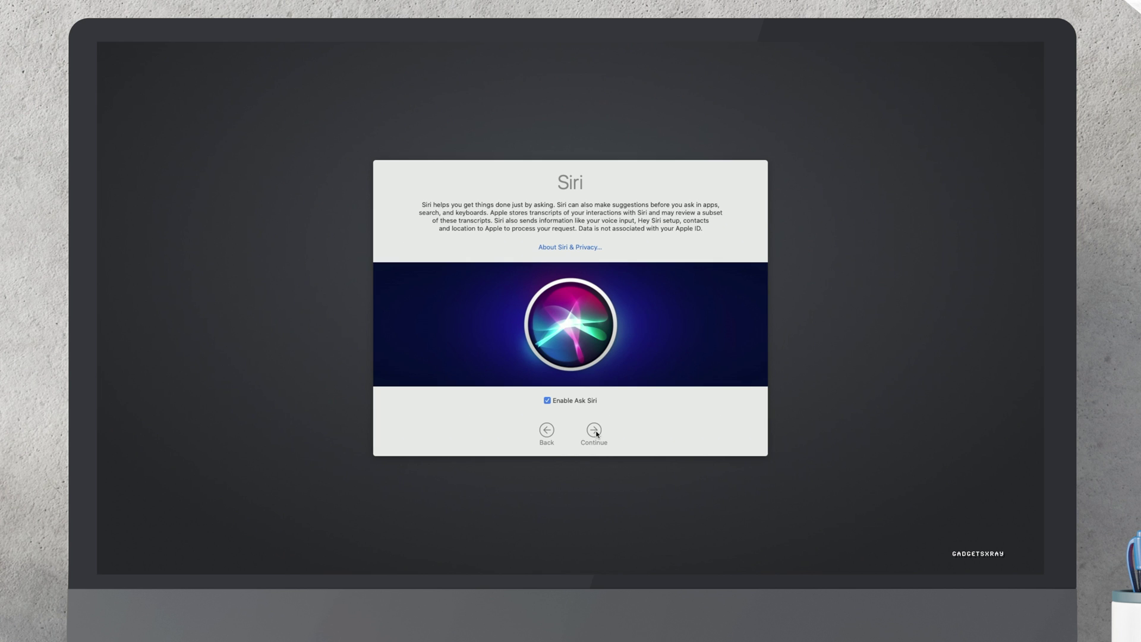
- Keep Ask Siri enabled and choose Not Now for sharing Siri audio recordings
left_click(595, 434)
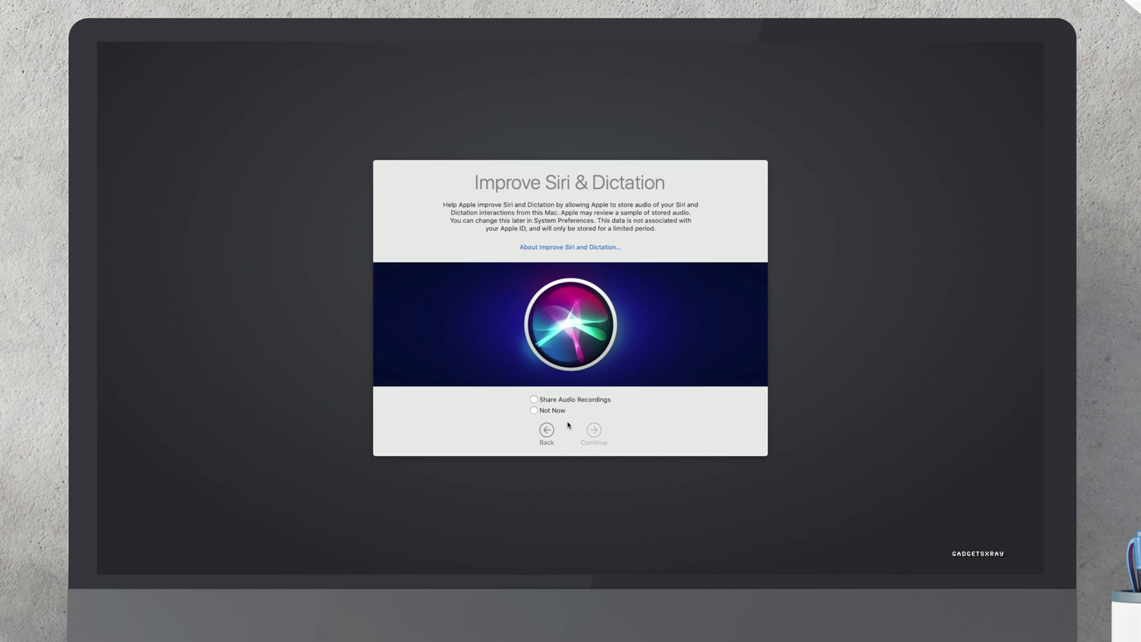
left_click(535, 410)
left_click(592, 429)
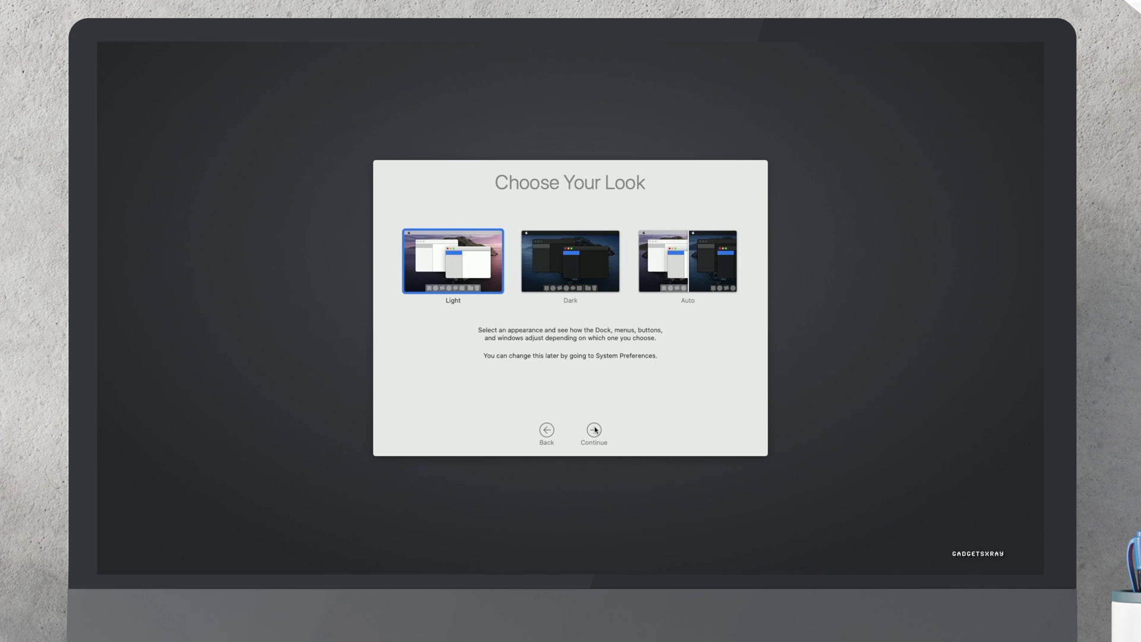
- Choose the Dark look and finish setup to reach the Catalina desktop
left_click(603, 276)
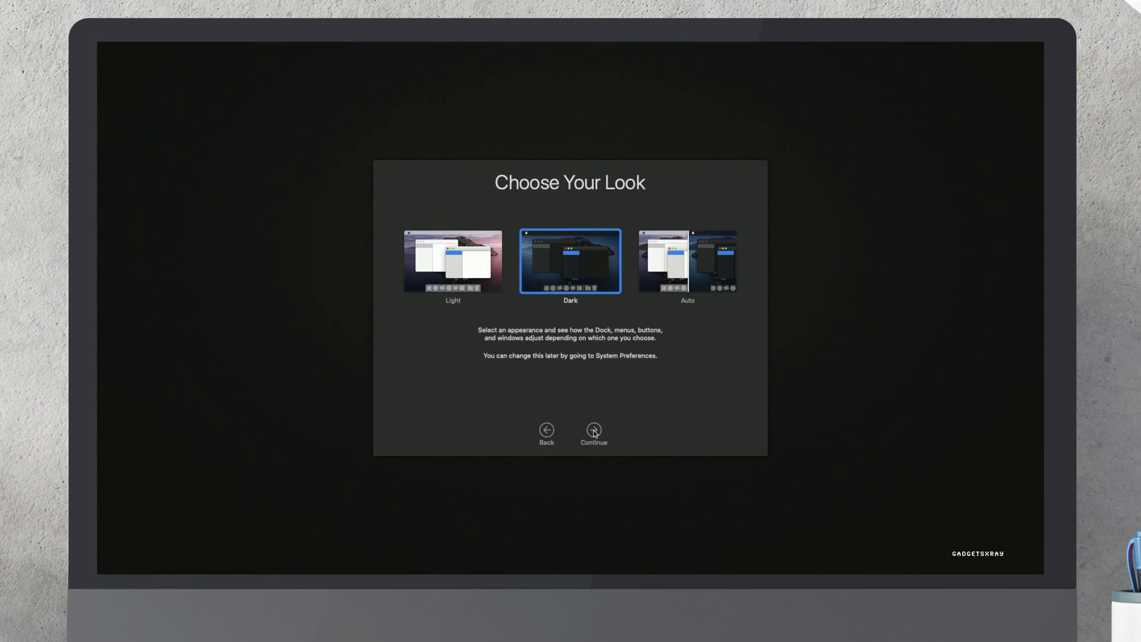
left_click(593, 430)
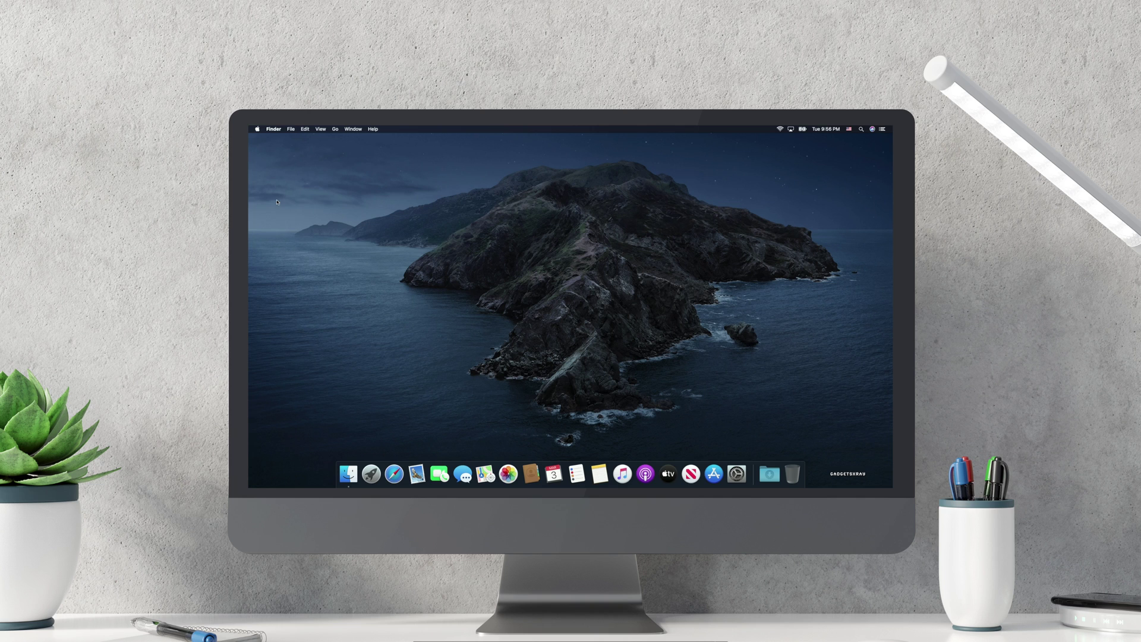
- Show About This Mac from the Apple menu to confirm the Catalina version
left_click(256, 129)
left_click(259, 138)
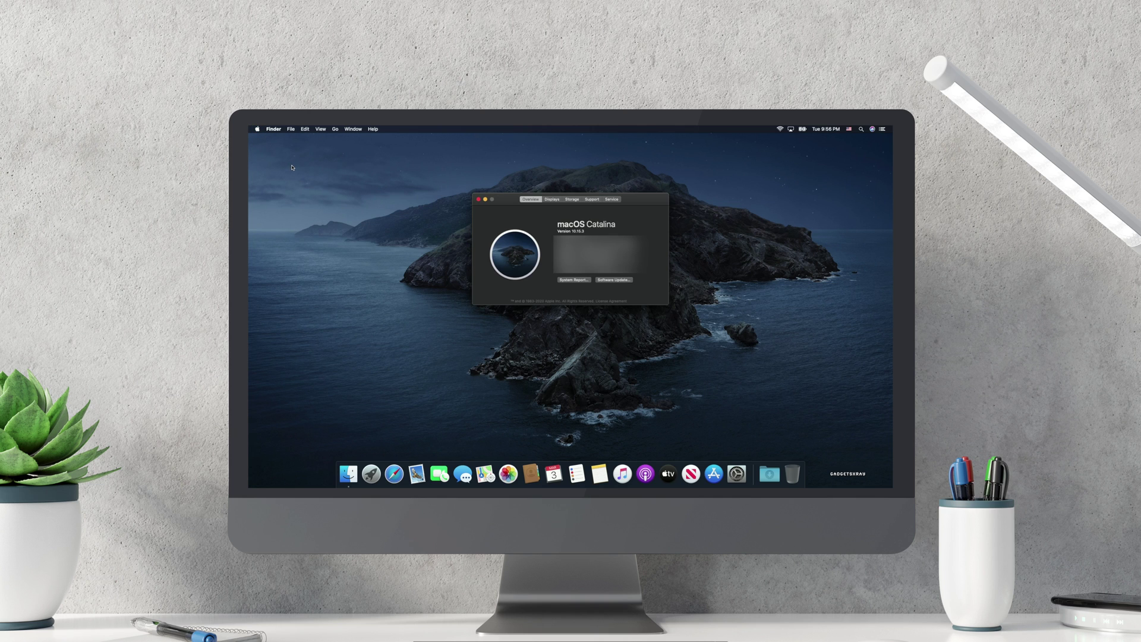